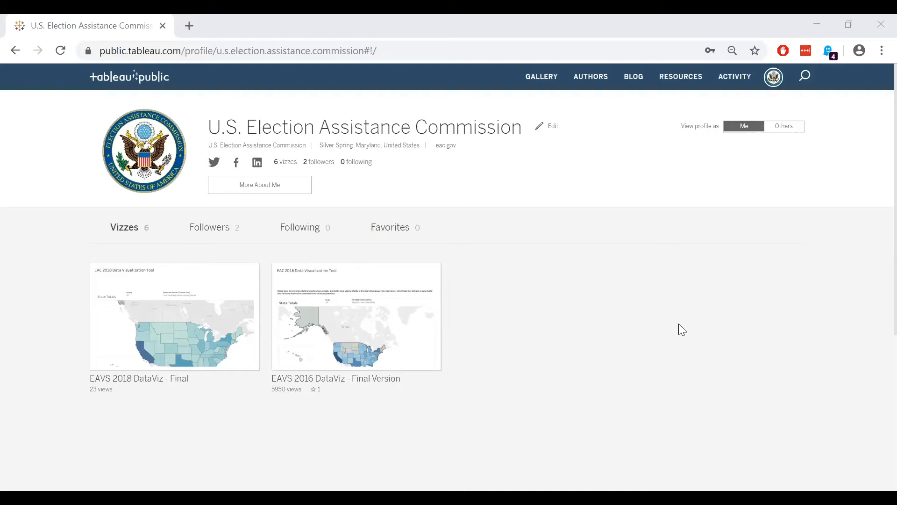
# Open the "EAVS 2018 DataViz - Final" visualization and bring its State Totals map into view
pyautogui.moveTo(222, 353)
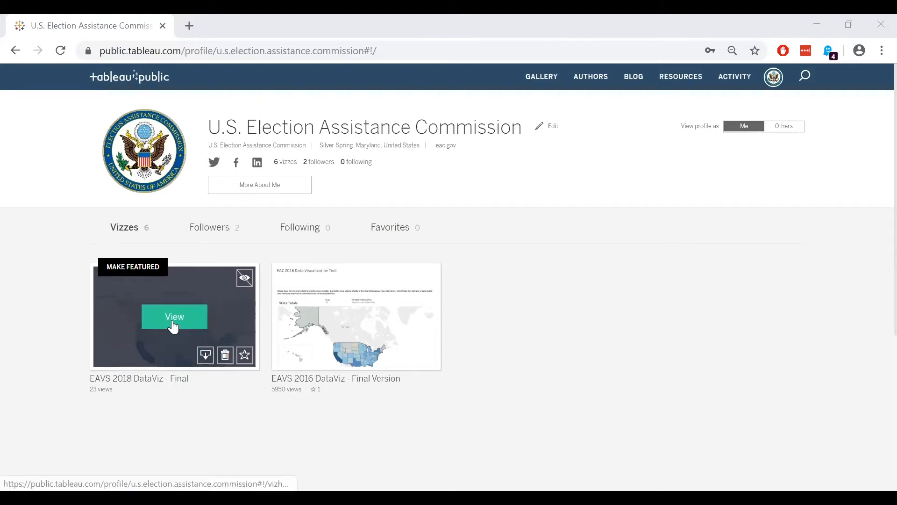
pyautogui.click(173, 326)
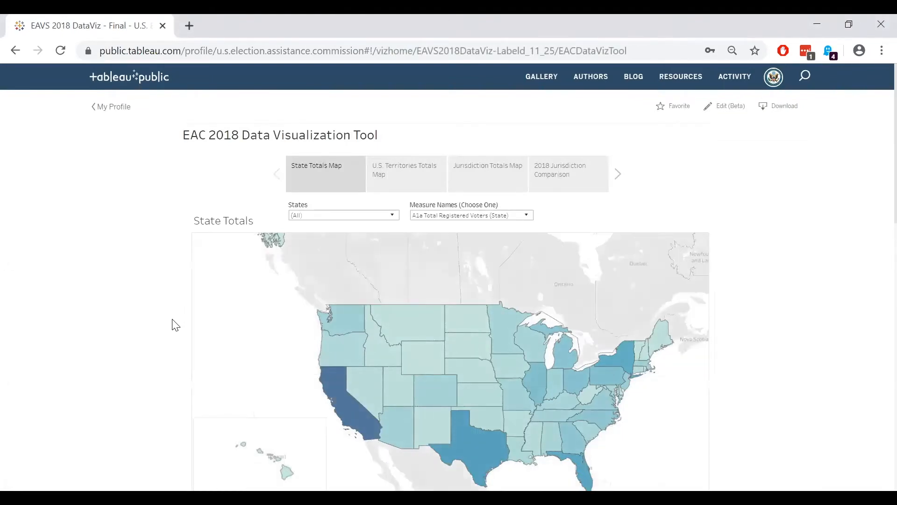
pyautogui.scroll(-2, 260, 279)
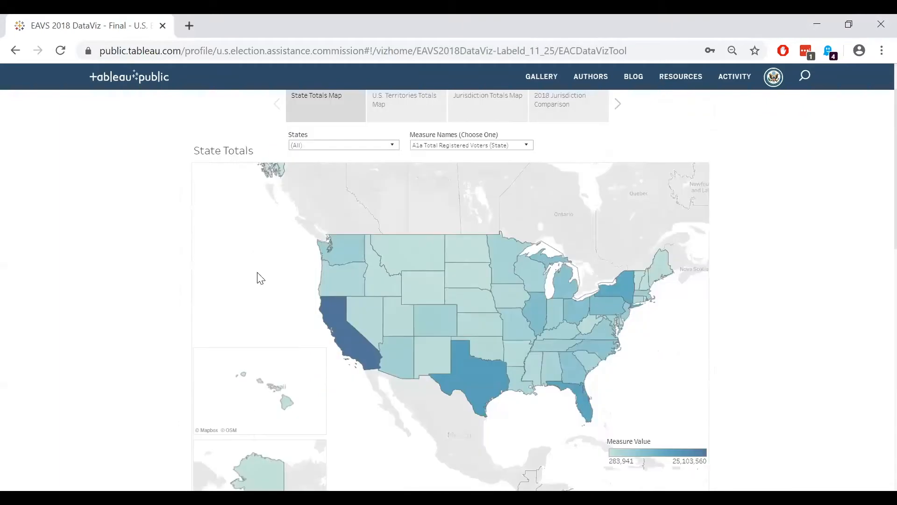
# Exclude CO and GA from the States filter of the State Totals map
pyautogui.click(393, 147)
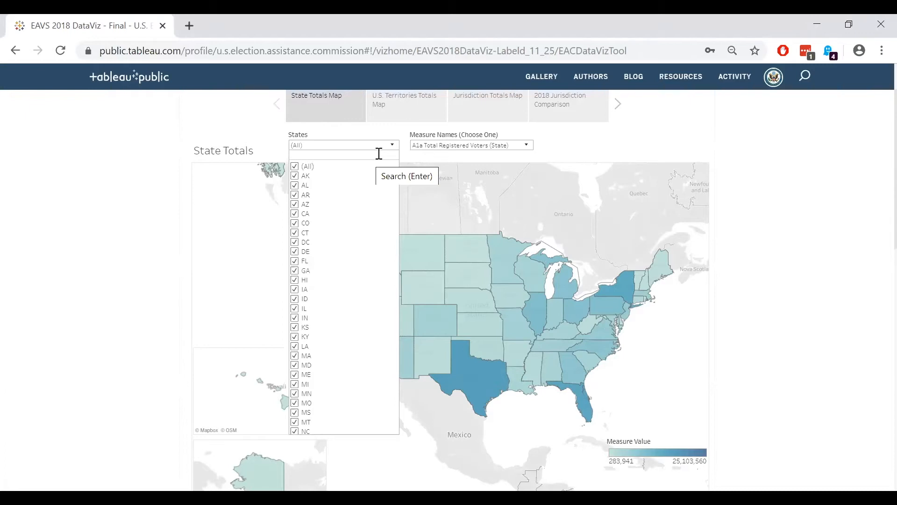
pyautogui.click(297, 223)
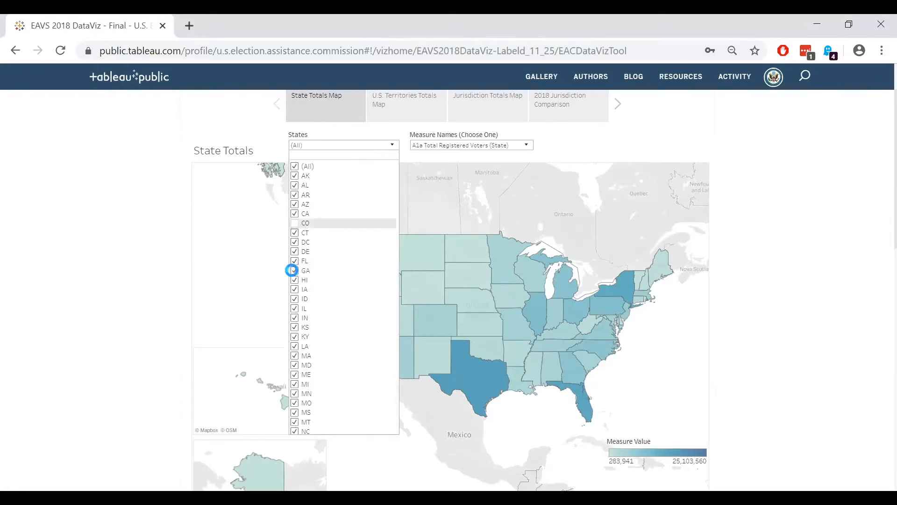
pyautogui.click(295, 271)
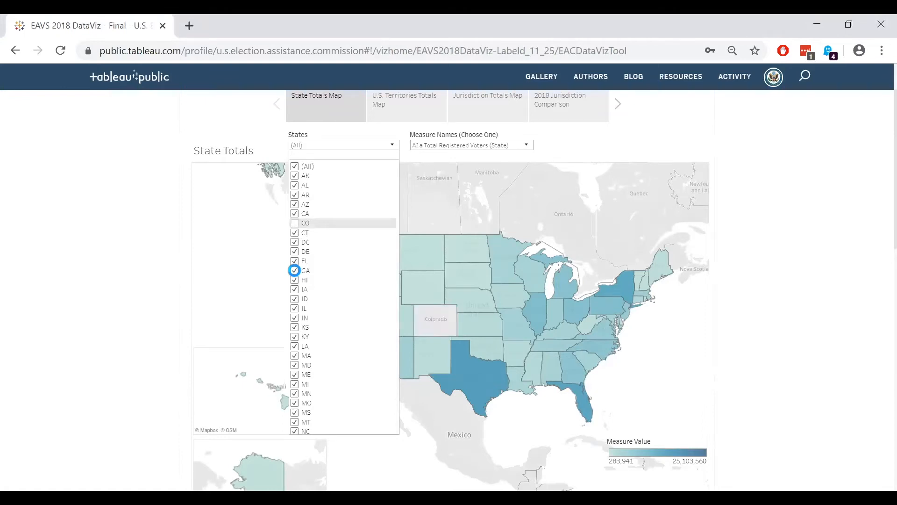
pyautogui.click(295, 270)
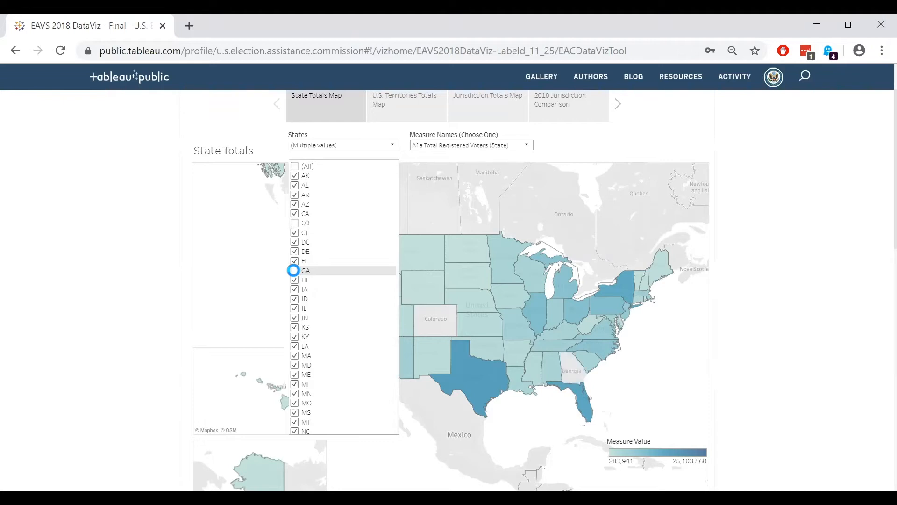
pyautogui.click(391, 147)
# Set the state map's measure to B5a UOCAVA Transmitted Ballots: Total and inspect the value for Washington
pyautogui.click(528, 146)
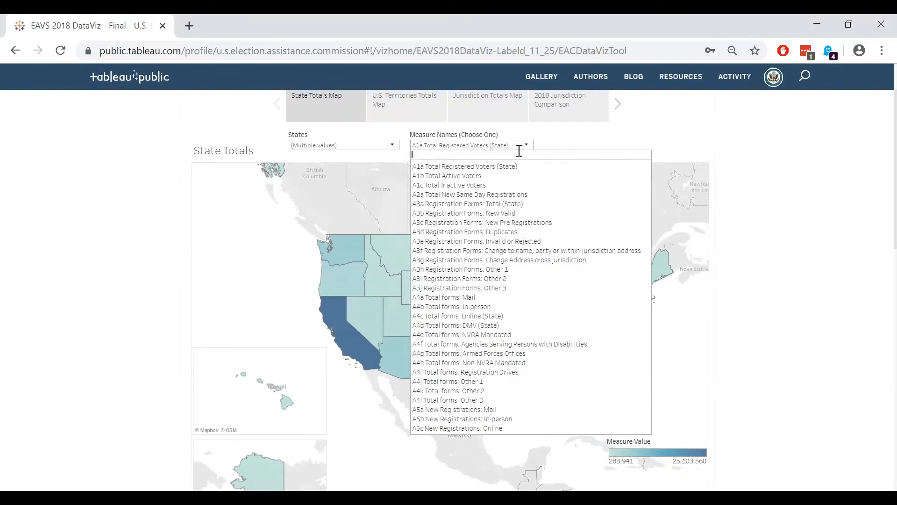
pyautogui.write('UOCAVA tra')
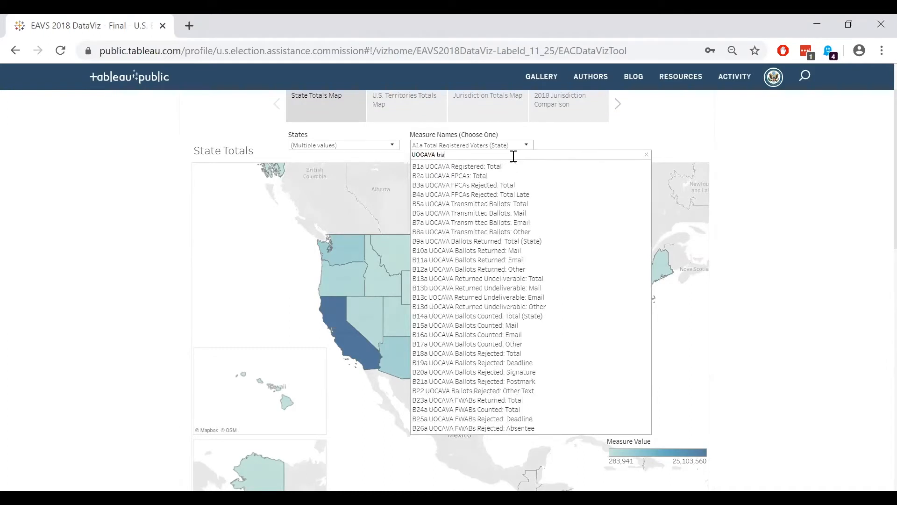
pyautogui.write('nsmitted ballots')
pyautogui.click(483, 169)
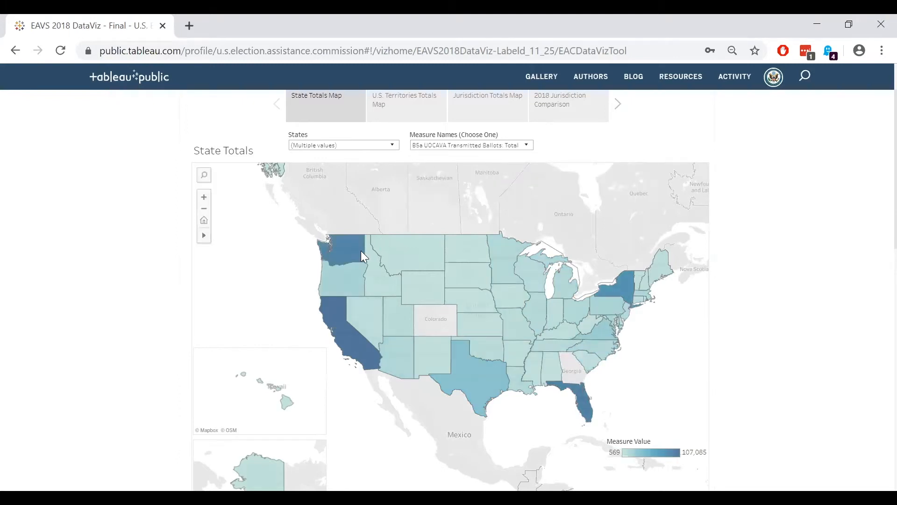
pyautogui.moveTo(352, 253)
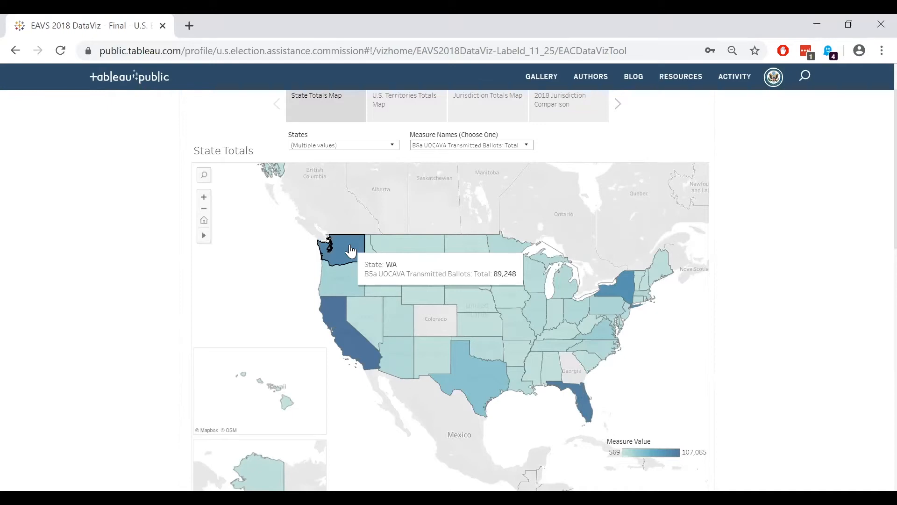
pyautogui.scroll(1, 273, 214)
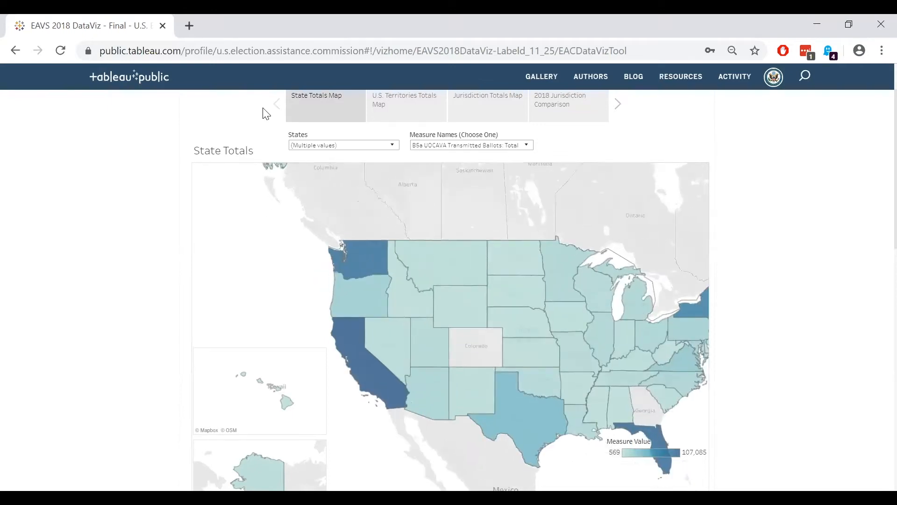
# Switch to the U.S. Territories Totals Map and review the choices in its Territories and Measure Names filters
pyautogui.scroll(2, 287, 122)
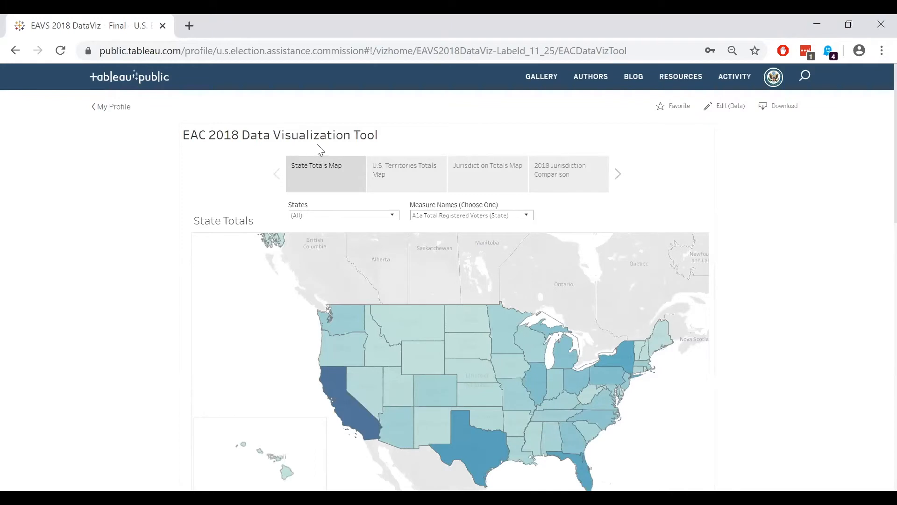
pyautogui.click(386, 173)
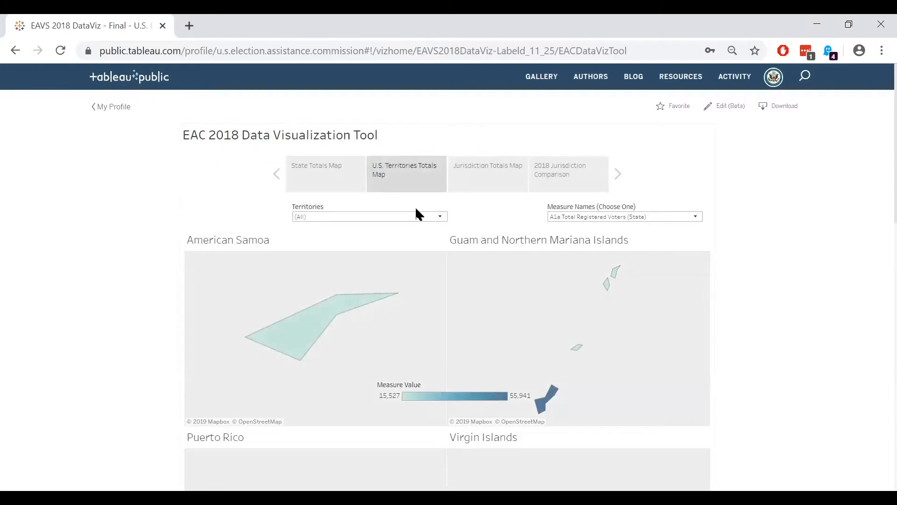
pyautogui.click(424, 218)
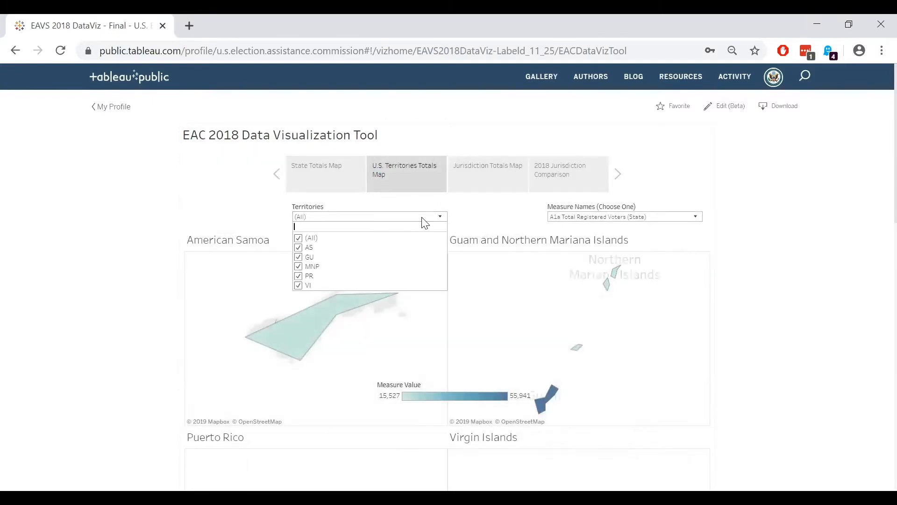
pyautogui.click(423, 219)
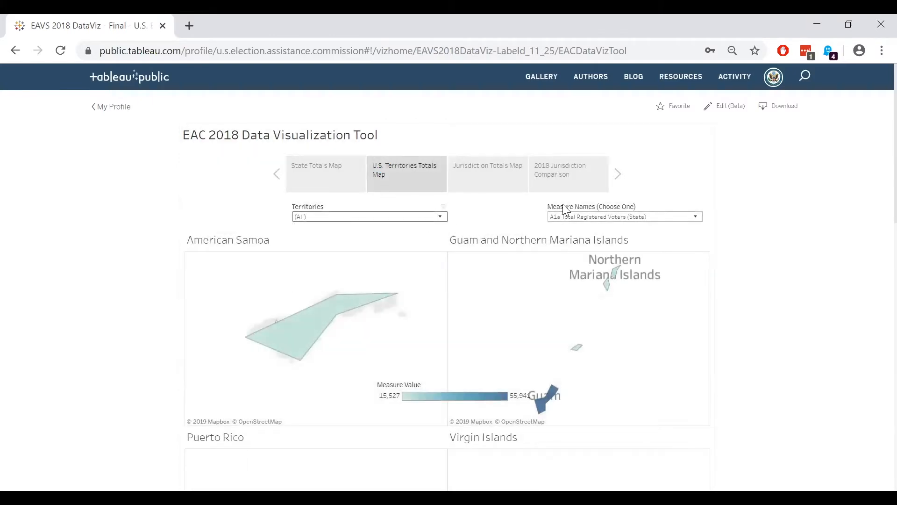
pyautogui.click(625, 220)
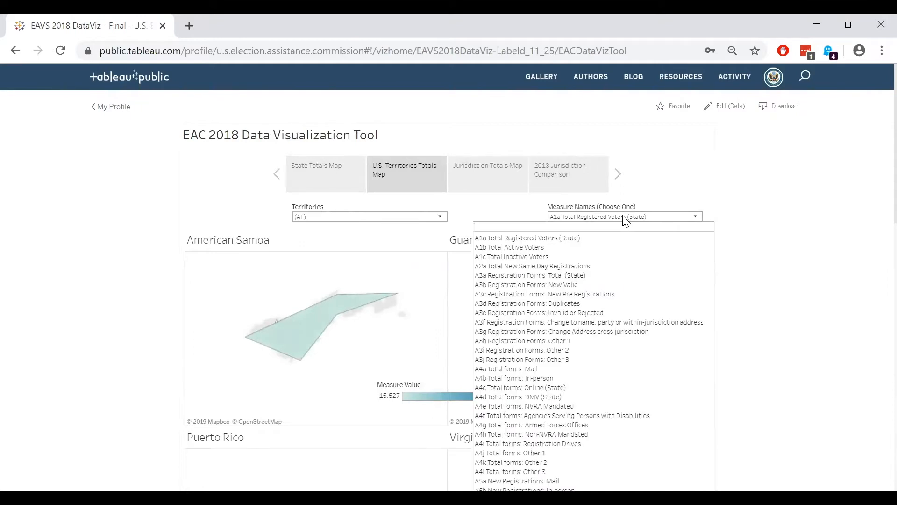
pyautogui.click(625, 220)
# Show the Jurisdiction Totals Map and deselect all jurisdictions in its filter
pyautogui.click(497, 173)
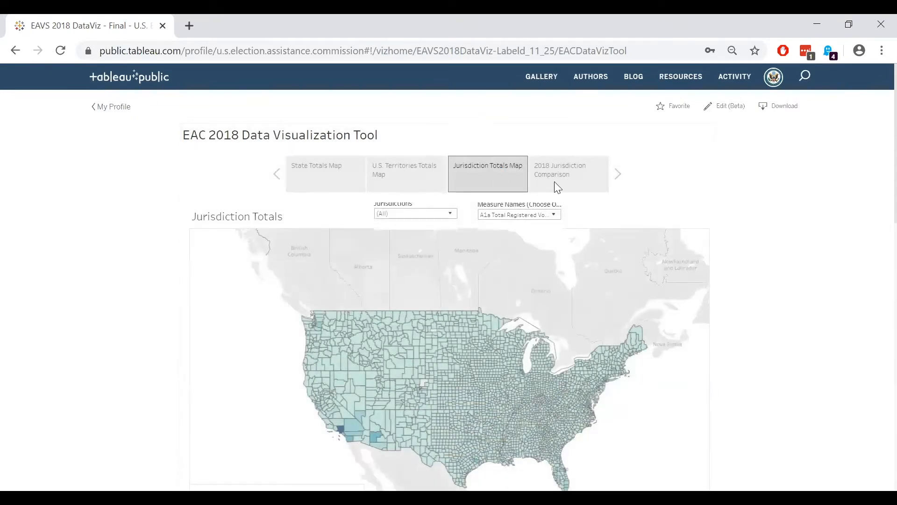
pyautogui.scroll(-1, 762, 243)
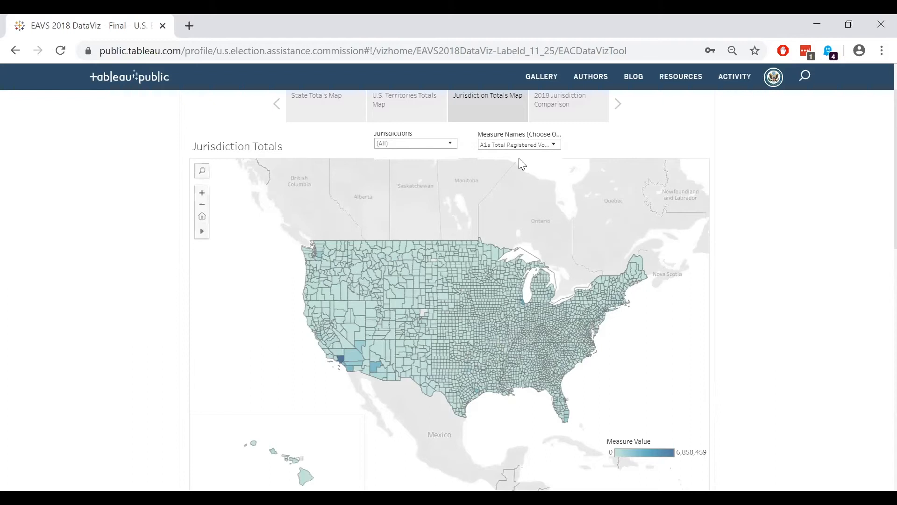
pyautogui.click(452, 144)
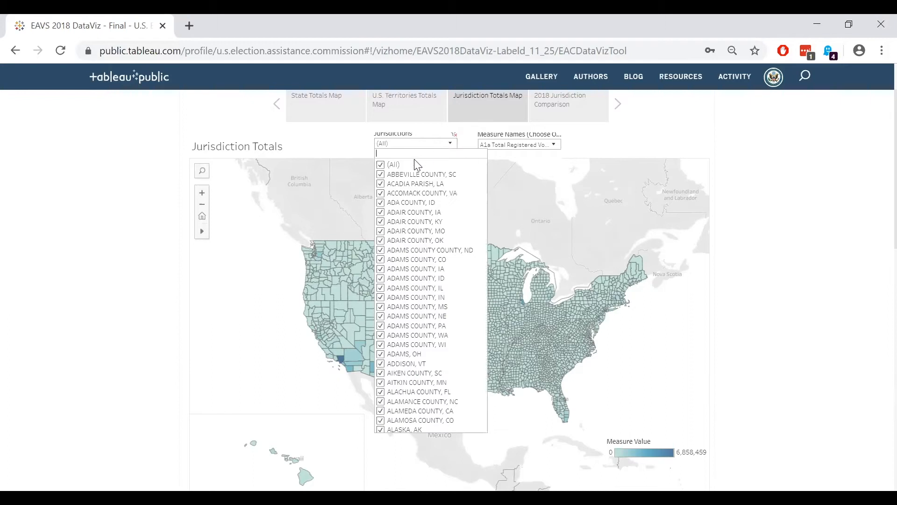
pyautogui.click(380, 165)
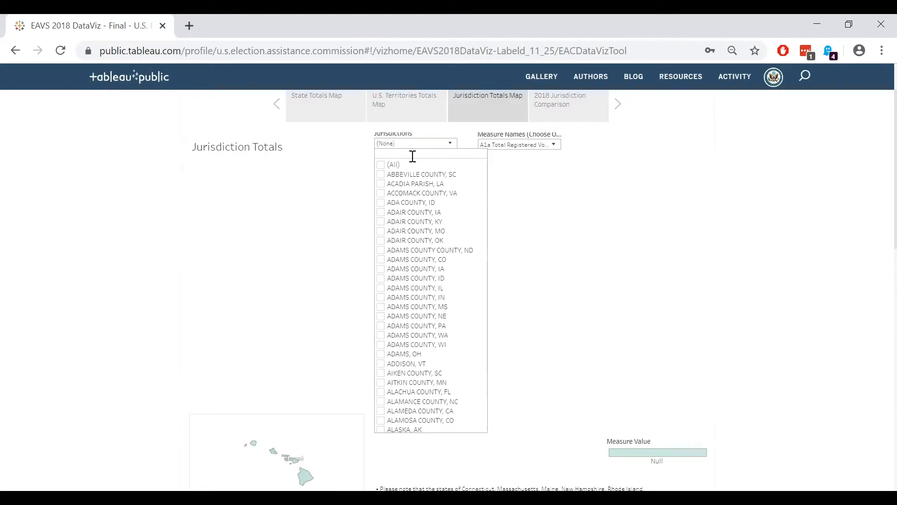
# Search the jurisdiction filter for ", az" and select every Arizona county from Apache to Yuma
pyautogui.write(', az')
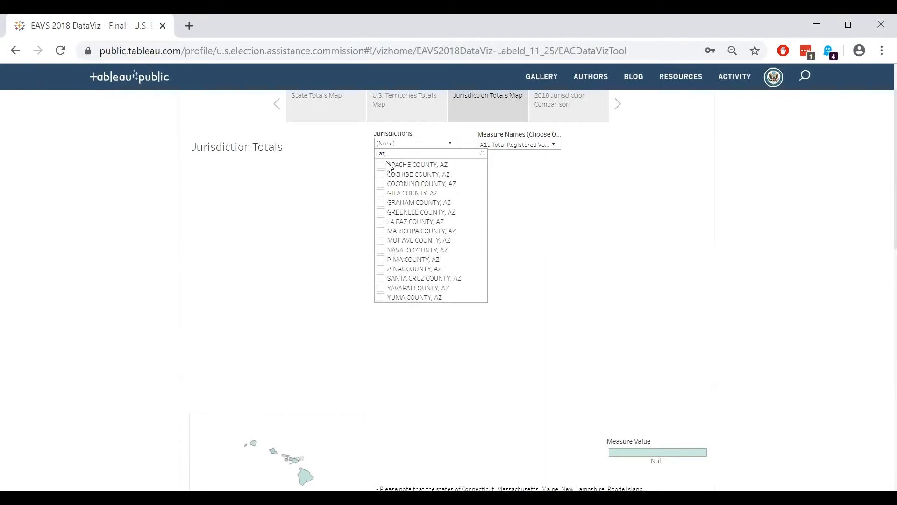
pyautogui.click(380, 165)
pyautogui.click(381, 175)
pyautogui.click(381, 184)
pyautogui.click(381, 193)
pyautogui.click(380, 202)
pyautogui.click(381, 212)
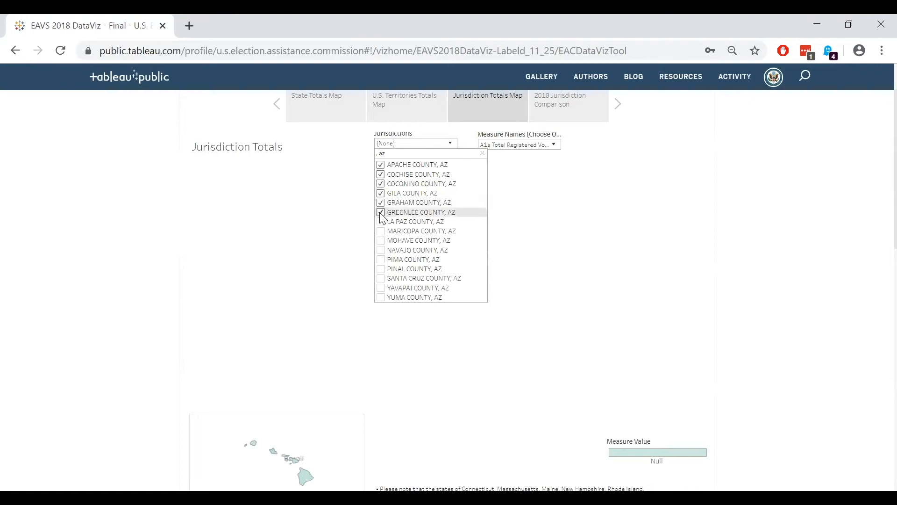
pyautogui.click(380, 221)
pyautogui.click(380, 231)
pyautogui.click(381, 240)
pyautogui.click(380, 250)
pyautogui.click(381, 259)
pyautogui.click(380, 269)
pyautogui.click(381, 278)
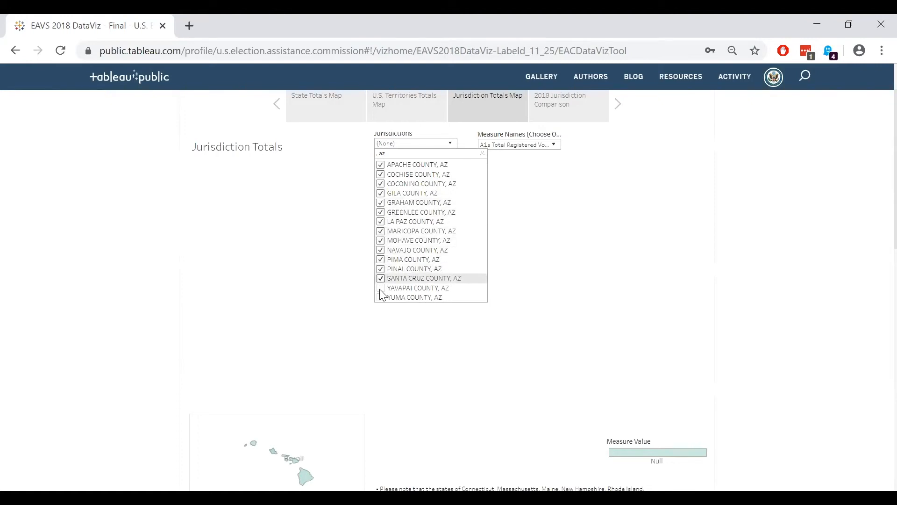
pyautogui.click(380, 287)
pyautogui.click(381, 298)
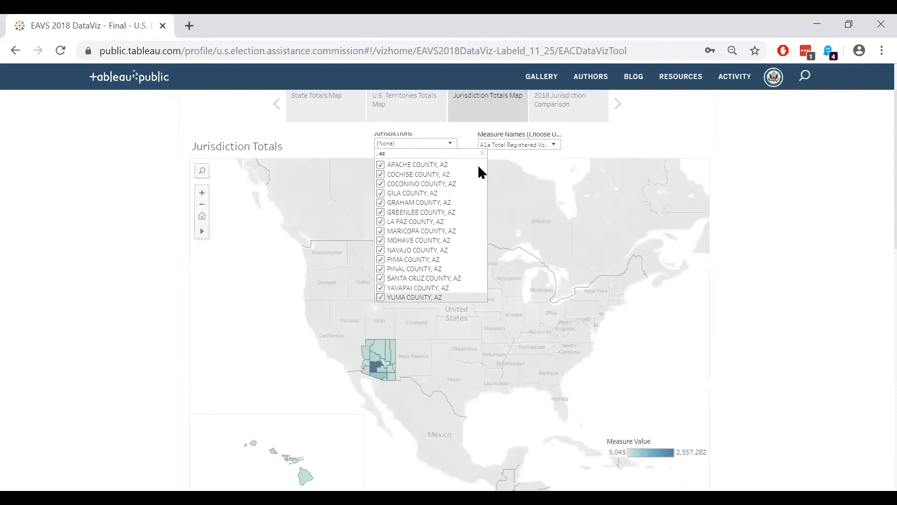
pyautogui.click(554, 146)
# Map Jurisdiction Early In-Person Voting as Percentage of Turnout (F1f/F1a) and examine the Arizona counties up close
pyautogui.click(554, 146)
pyautogui.scroll(-15, 526, 279)
pyautogui.scroll(-20, 531, 303)
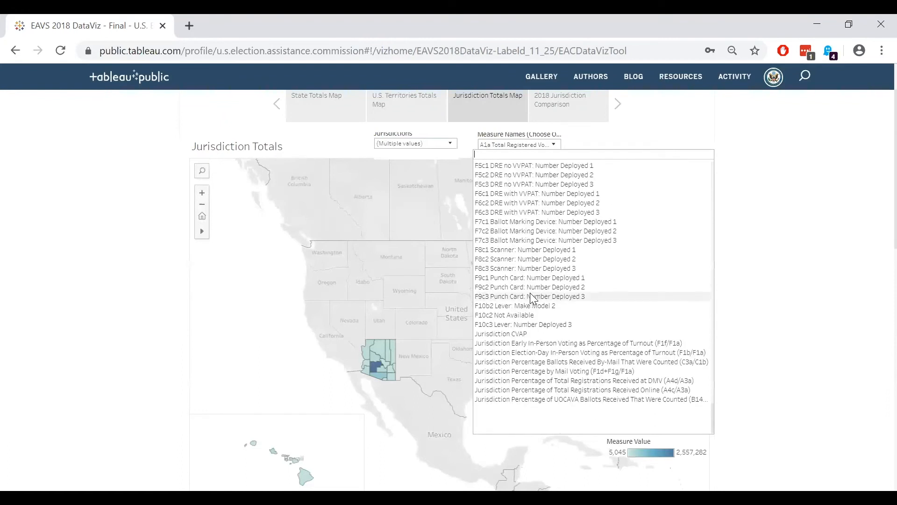
pyautogui.click(534, 342)
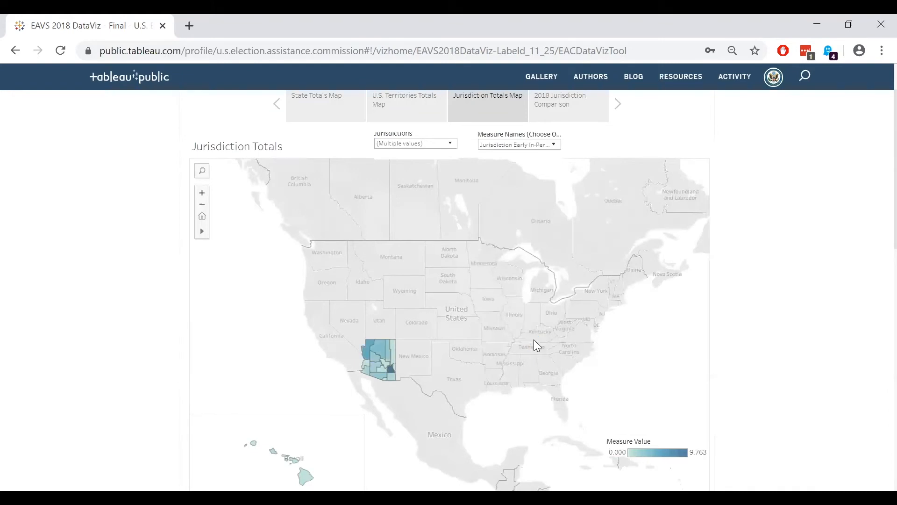
pyautogui.moveTo(395, 356)
pyautogui.scroll(3, 351, 362)
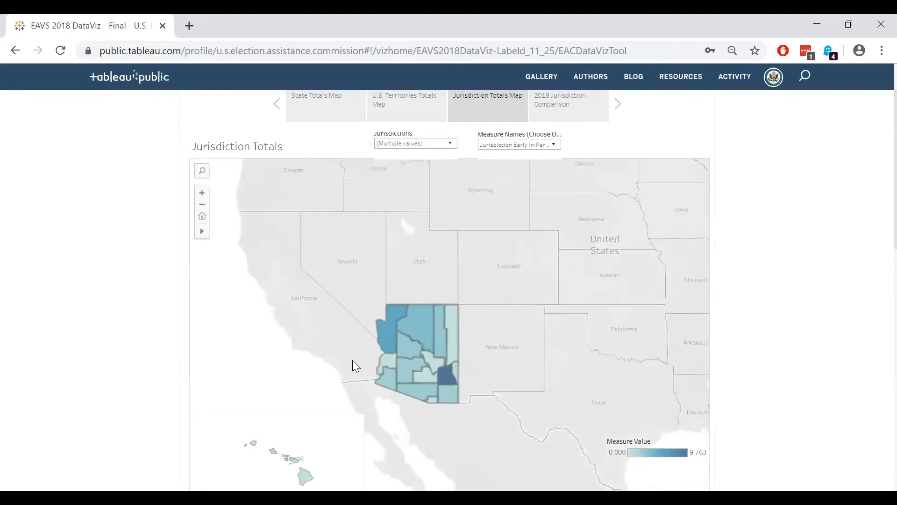
pyautogui.scroll(2, 347, 349)
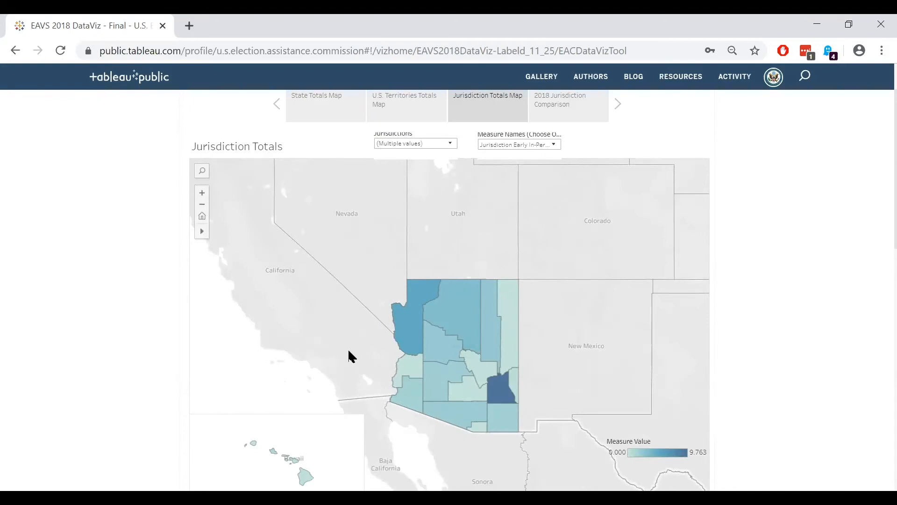
# Set the baseline of the 2018 Jurisdiction Comparison to HENNEPIN COUNTY, MN and review the available measures
pyautogui.click(563, 102)
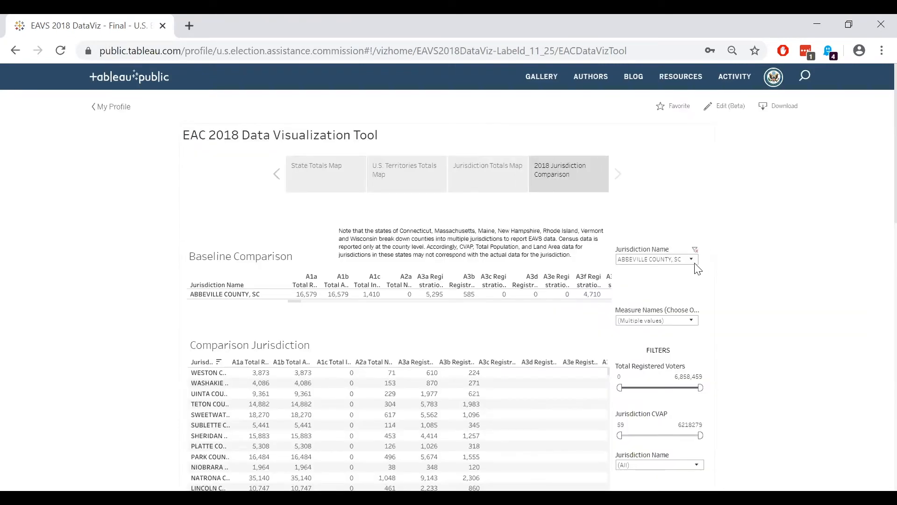
pyautogui.click(692, 260)
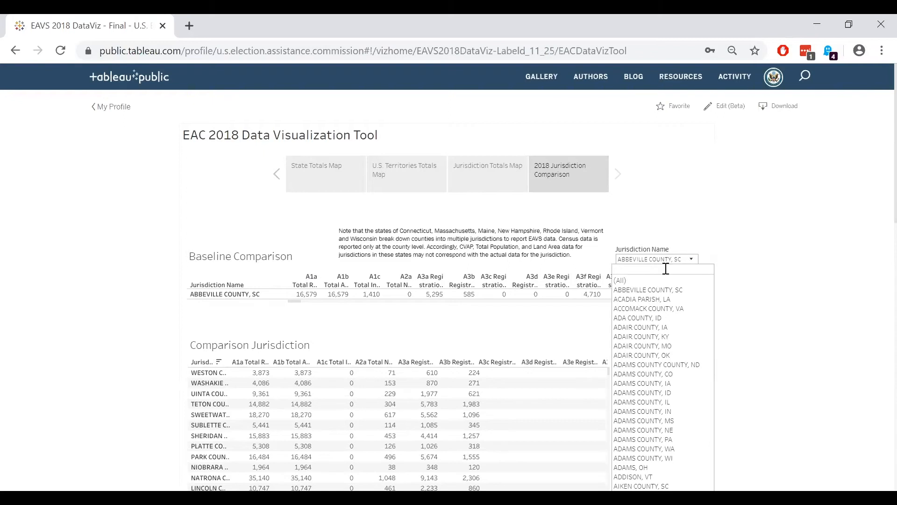
pyautogui.write('Hennepin')
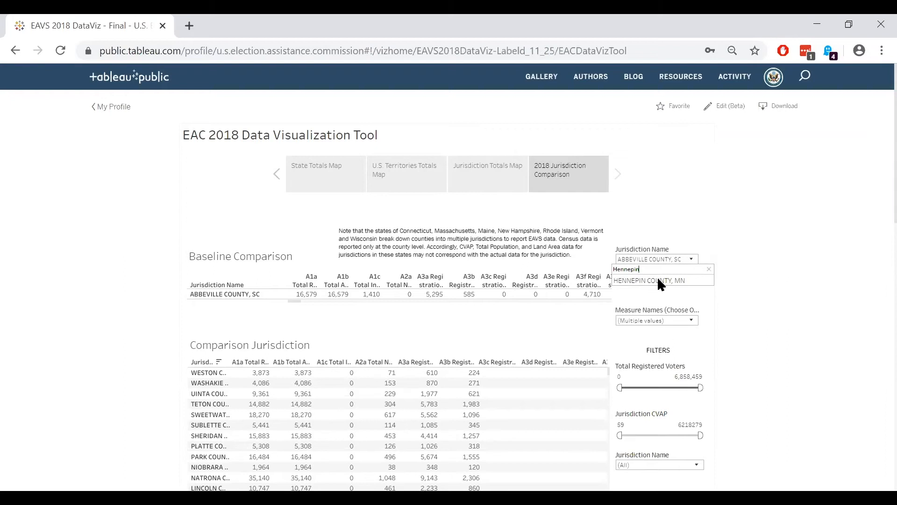
pyautogui.click(657, 280)
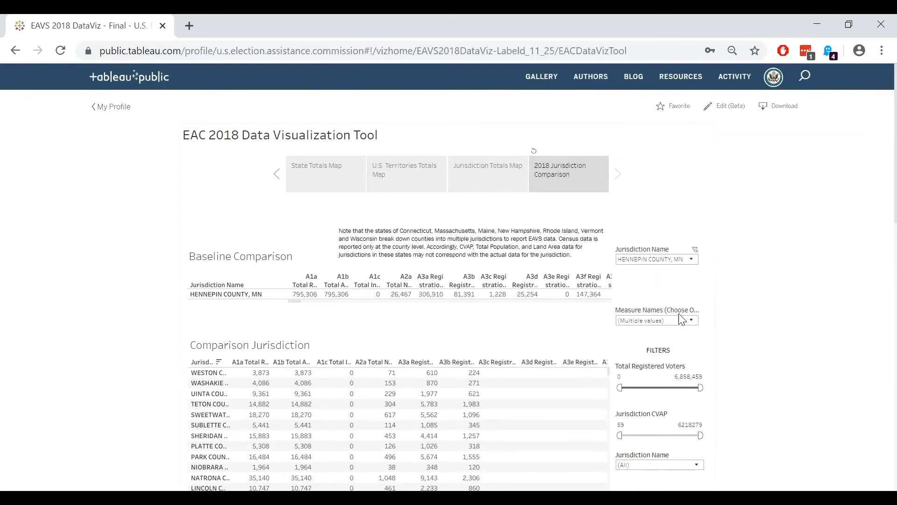
pyautogui.click(692, 322)
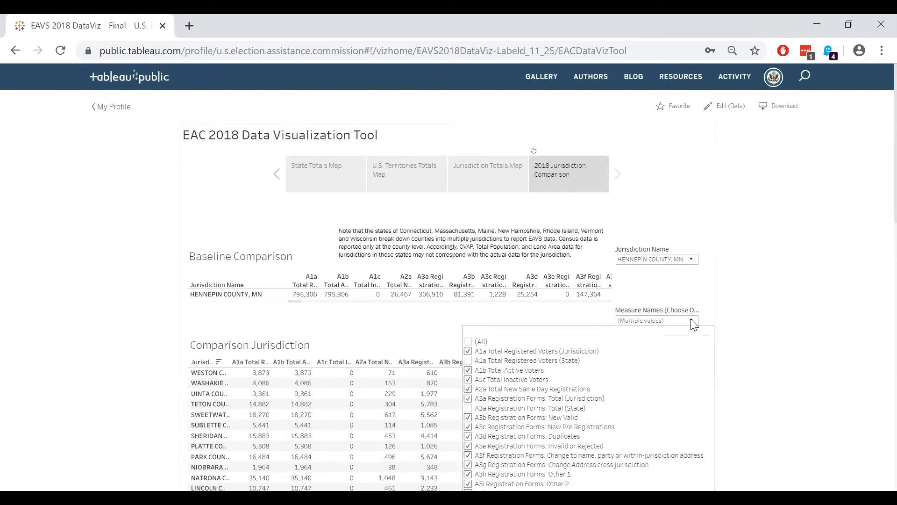
pyautogui.click(693, 324)
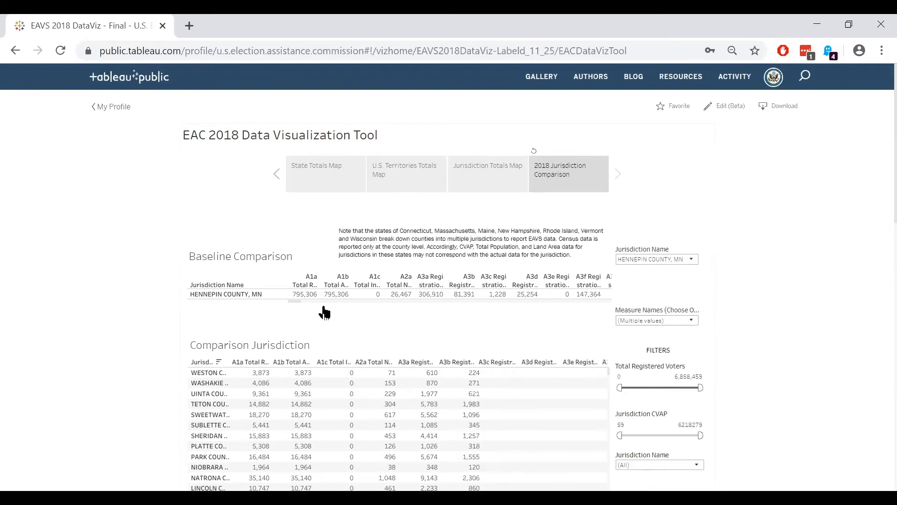
# Review the baseline measures and the jurisdictions available in the comparison table's Jurisdiction Name filter
pyautogui.moveTo(297, 302)
pyautogui.mouseDown()
pyautogui.moveTo(421, 305)
pyautogui.moveTo(288, 310)
pyautogui.mouseUp()
pyautogui.click(696, 465)
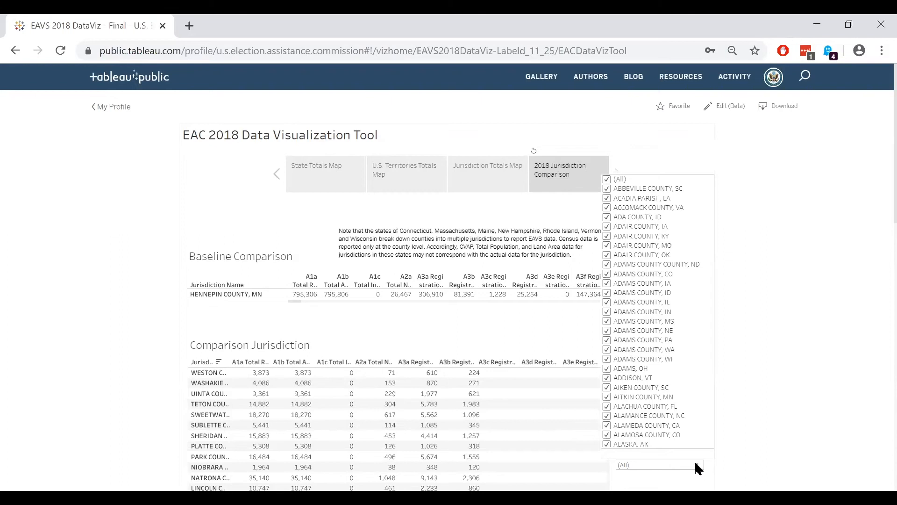
pyautogui.click(697, 465)
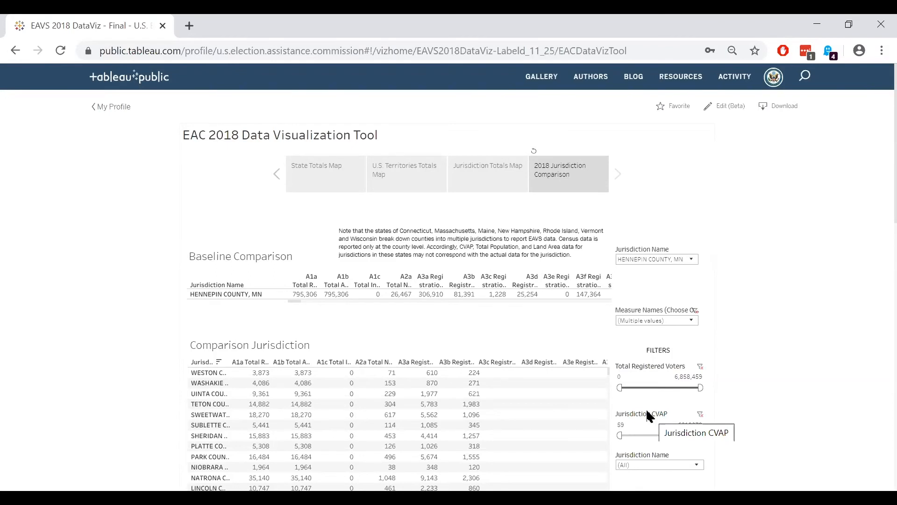
# Limit the comparison jurisdictions to those with Total Registered Voters between 750,000 and 850,000
pyautogui.click(628, 376)
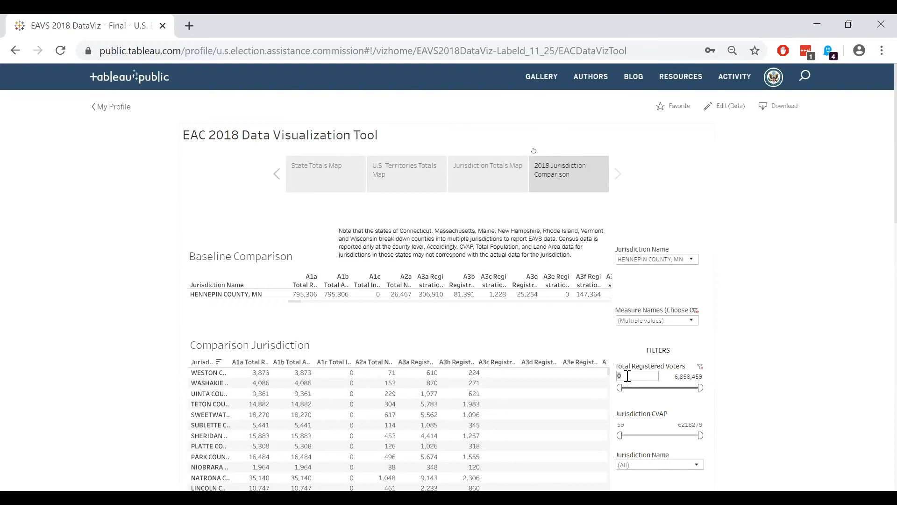
pyautogui.write('750000')
pyautogui.press('Return')
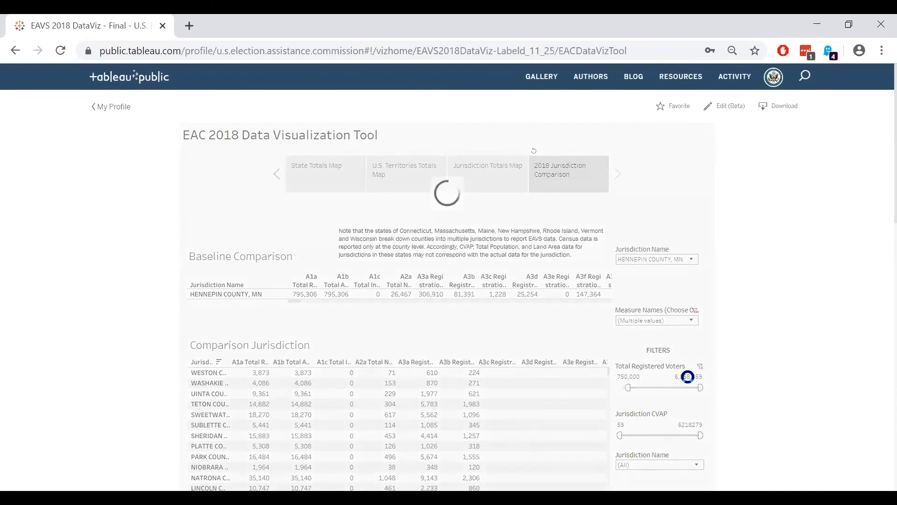
pyautogui.click(686, 377)
pyautogui.write('850,000')
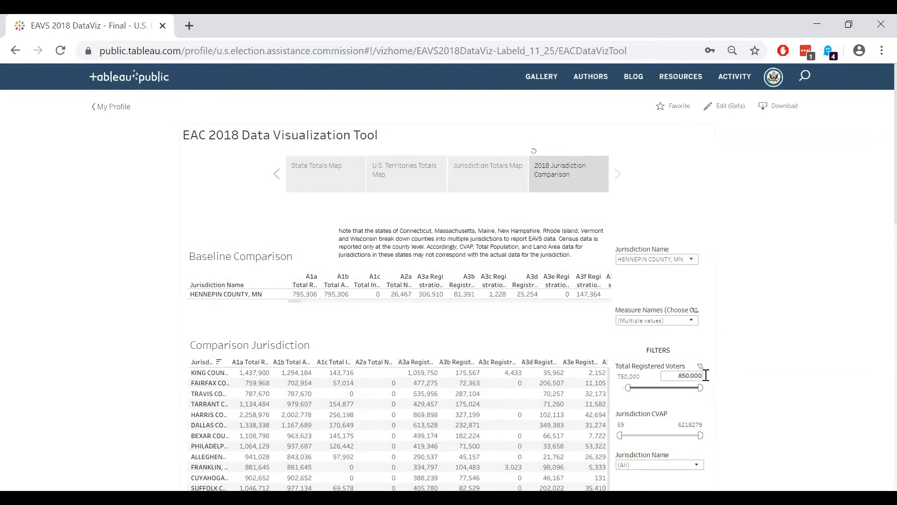
pyautogui.press('Return')
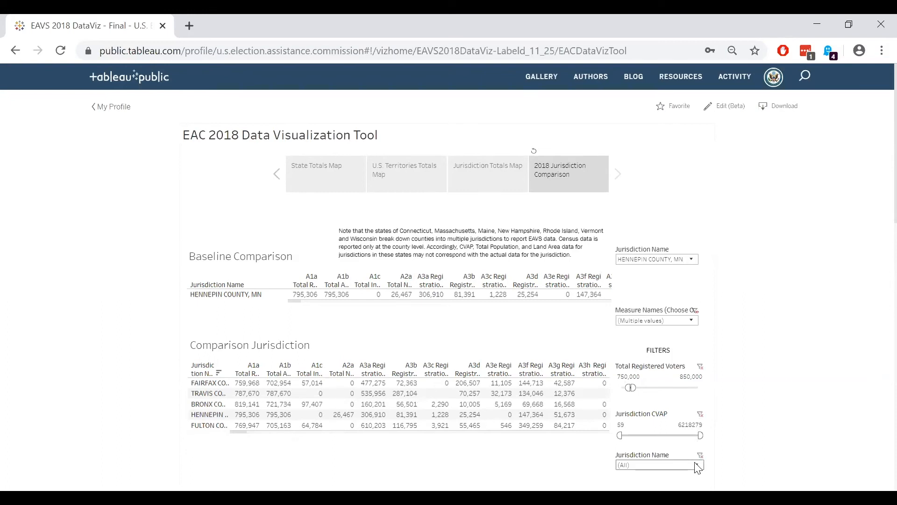
# Review the measures offered in the comparison table's Measure Names filter
pyautogui.scroll(-2, 722, 447)
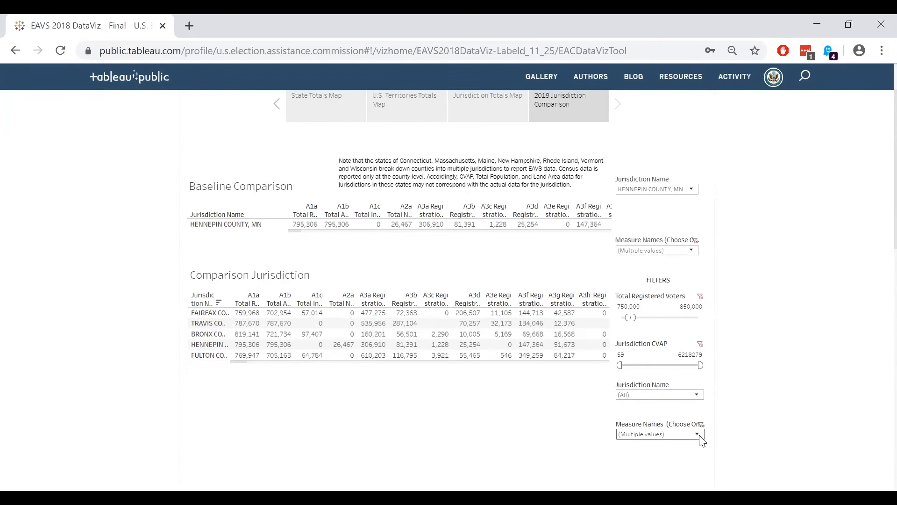
pyautogui.click(697, 435)
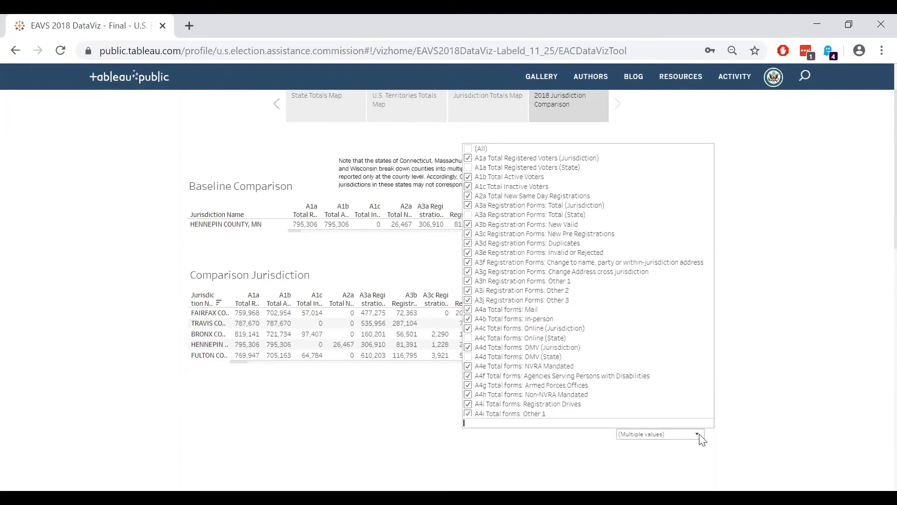
pyautogui.click(700, 436)
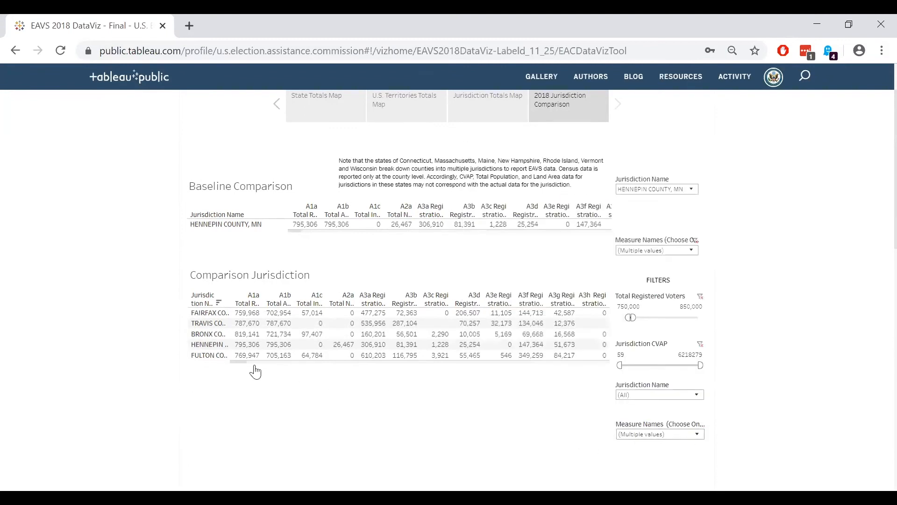
# Sort the comparison jurisdictions in descending order by the fourth Jurisdiction Percent column after Jurisdiction CVAP
pyautogui.moveTo(240, 363); pyautogui.dragTo(613, 371)
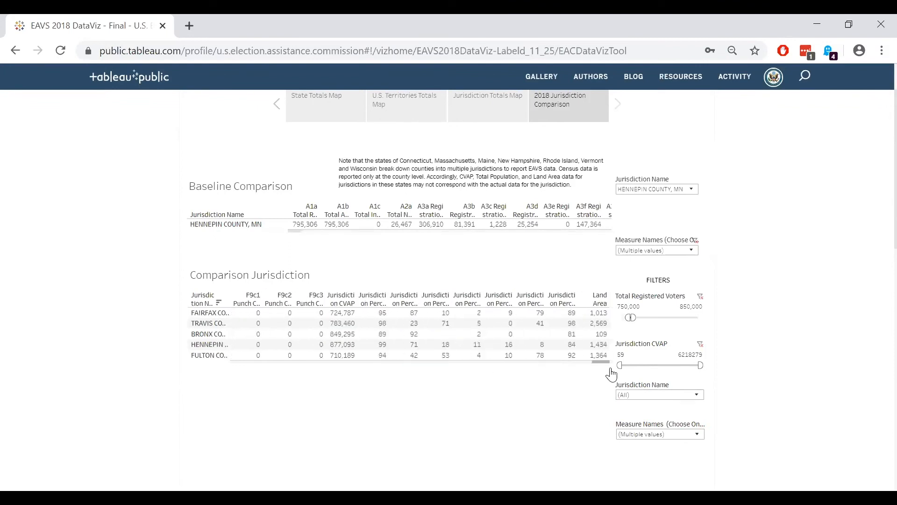
pyautogui.click(473, 300)
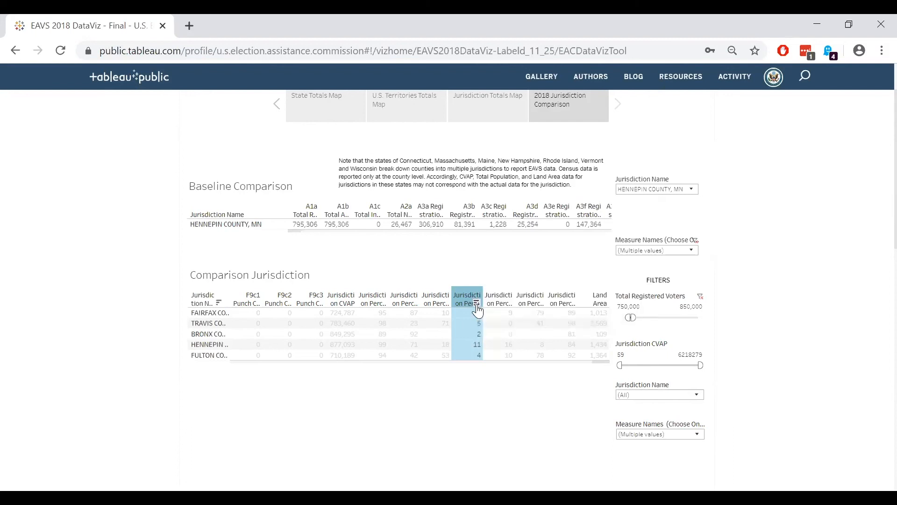
pyautogui.click(476, 304)
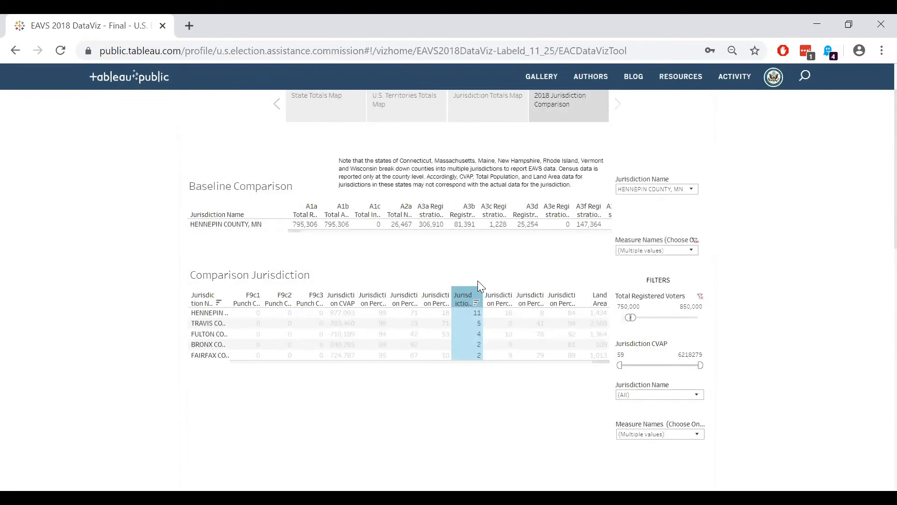
# Deselect all measures in the comparison table's Measure Names filter
pyautogui.click(697, 434)
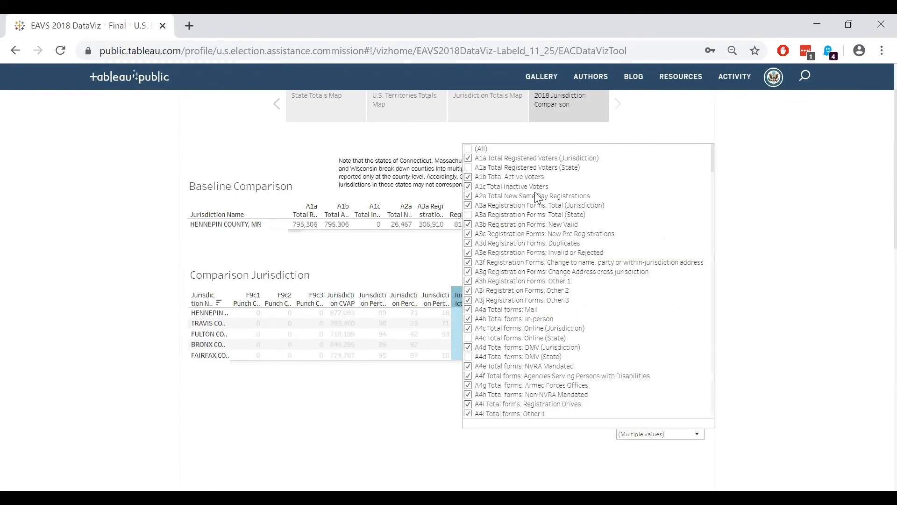
pyautogui.click(469, 149)
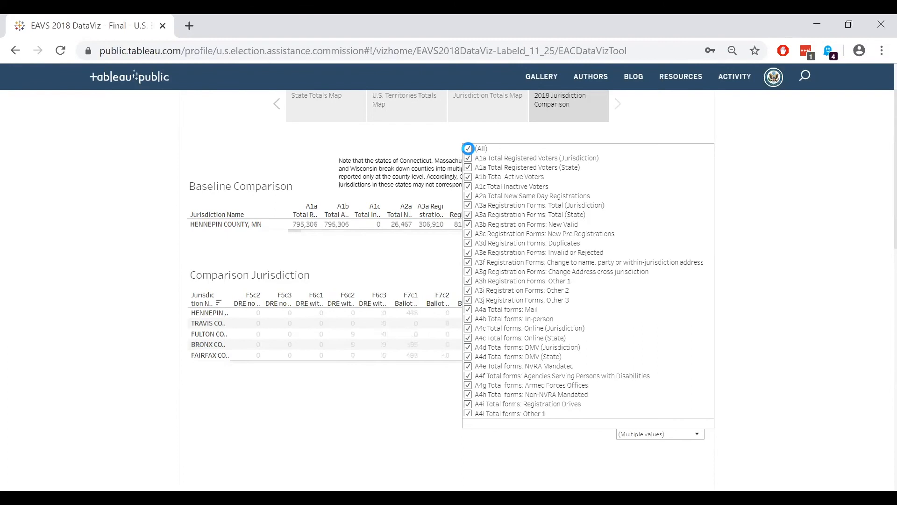
pyautogui.click(468, 148)
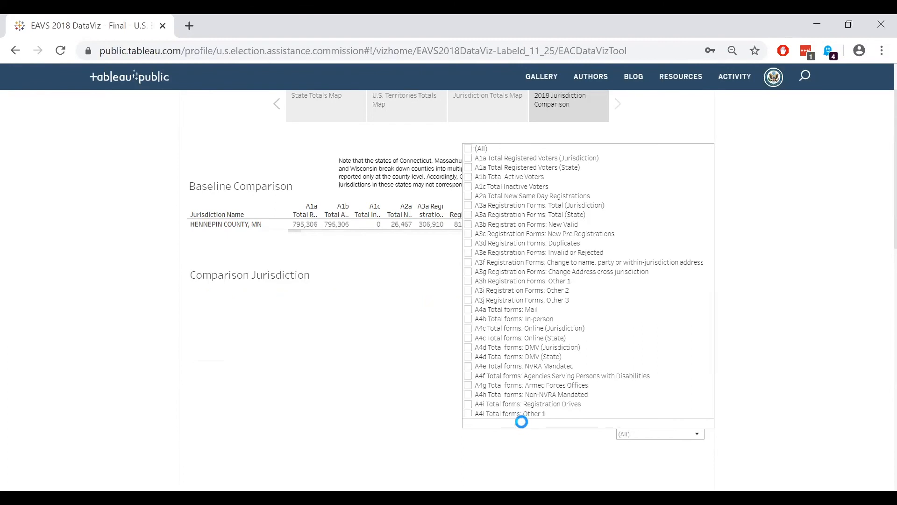
# Find the "B10" measures, show B10a, B10b and B10c in the comparison table, and sort it by B10a UOCAVA Ballots Returned: Mail
pyautogui.click(513, 422)
pyautogui.write('B10')
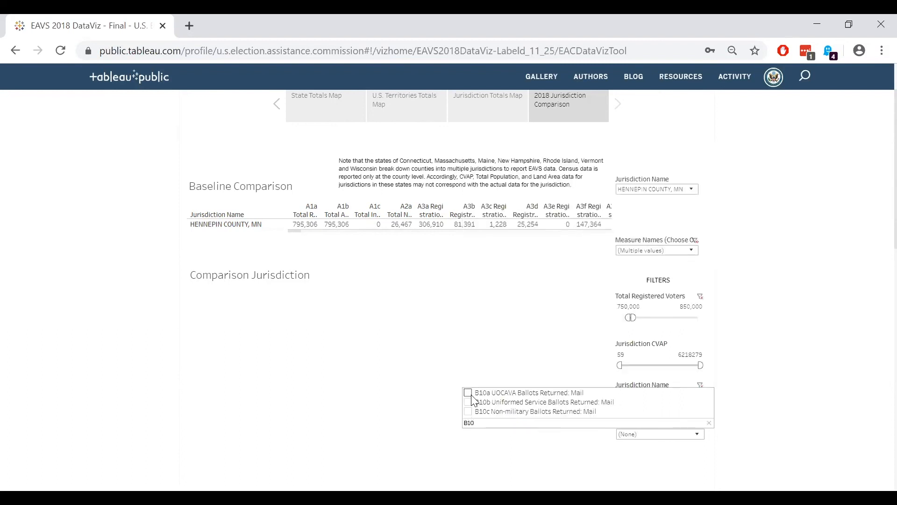
pyautogui.click(471, 394)
pyautogui.click(467, 401)
pyautogui.click(468, 410)
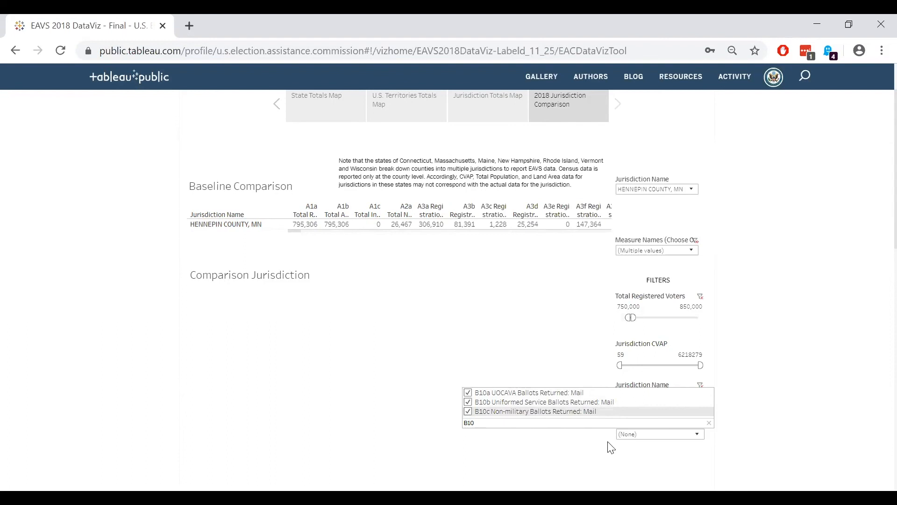
pyautogui.click(696, 434)
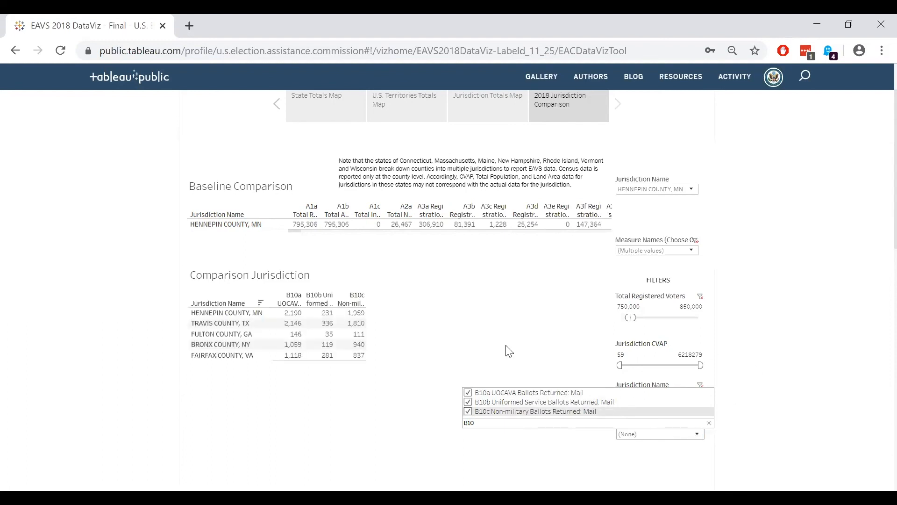
pyautogui.click(339, 418)
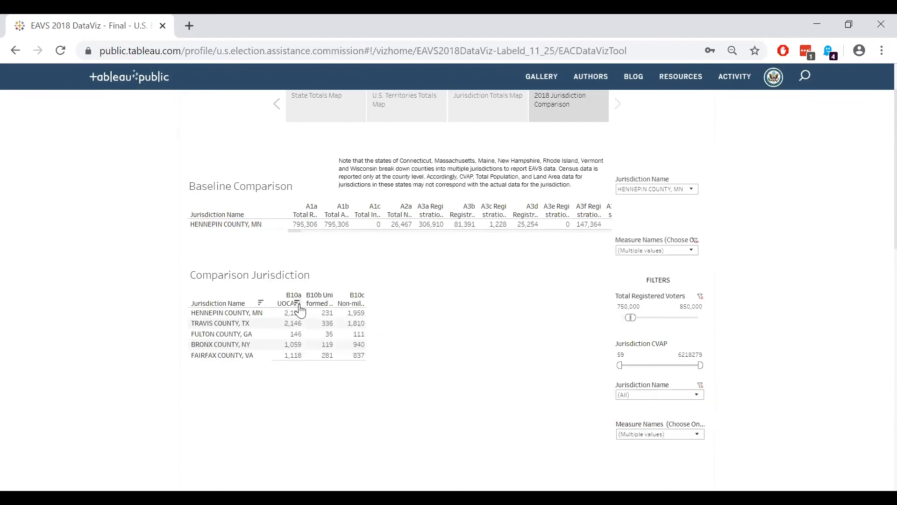
pyautogui.click(296, 303)
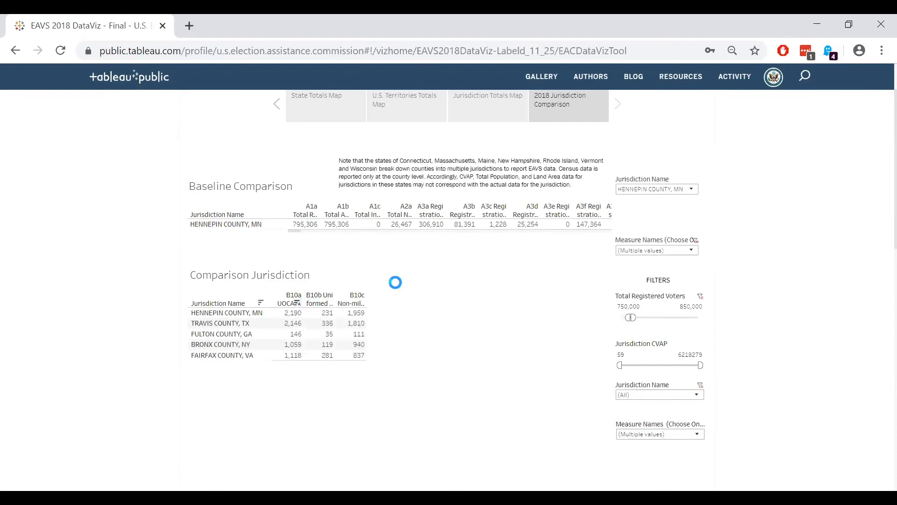